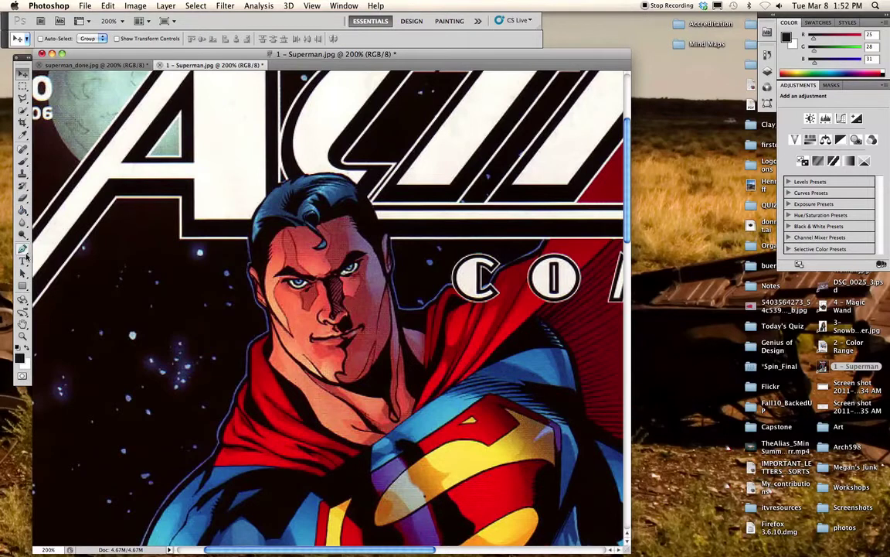
Trace Superman's outline with the Pen tool from the hair around the right side of the head to the cape's upper edge.
{"action": "left_click", "coordinate": [24, 250]}
{"action": "left_click", "coordinate": [27, 253]}
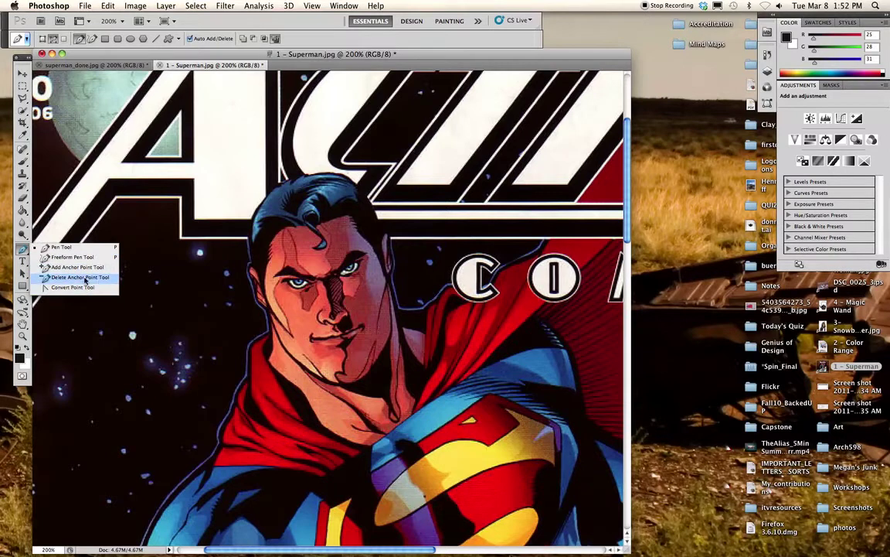
{"action": "left_click", "coordinate": [25, 249]}
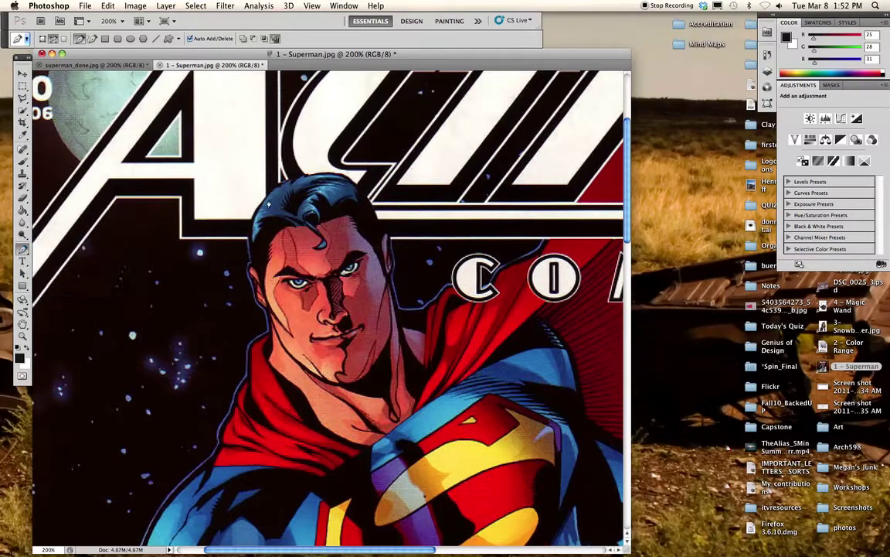
{"action": "left_click_drag", "start_coordinate": [312, 177], "coordinate": [339, 172]}
{"action": "left_click_drag", "start_coordinate": [375, 211], "coordinate": [394, 276]}
{"action": "left_click", "coordinate": [383, 236]}
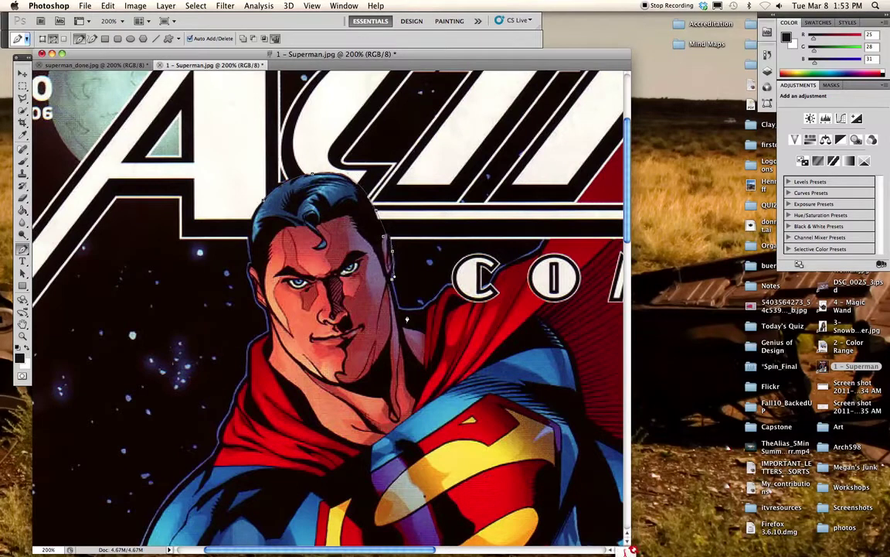
{"action": "left_click_drag", "start_coordinate": [423, 309], "coordinate": [533, 254]}
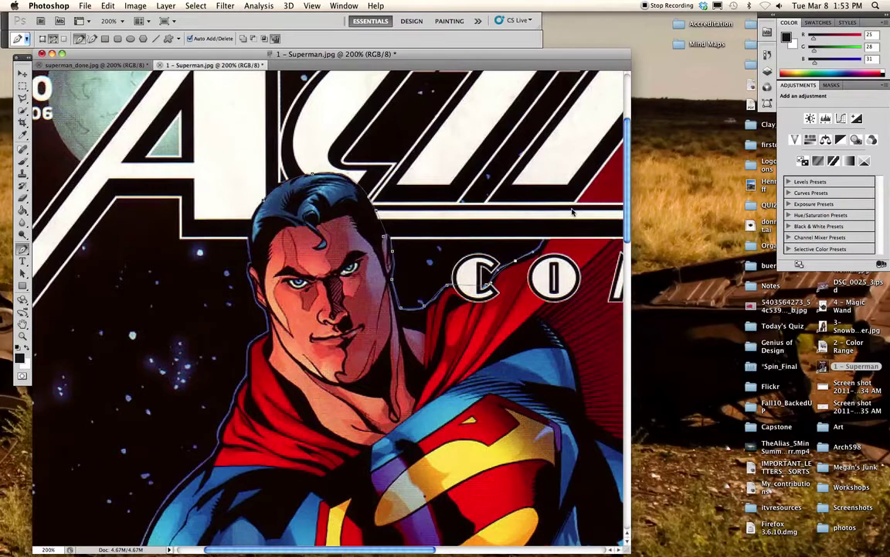
Switch to superman_done.jpg and restore its Close Path history state.
{"action": "left_click", "coordinate": [93, 64]}
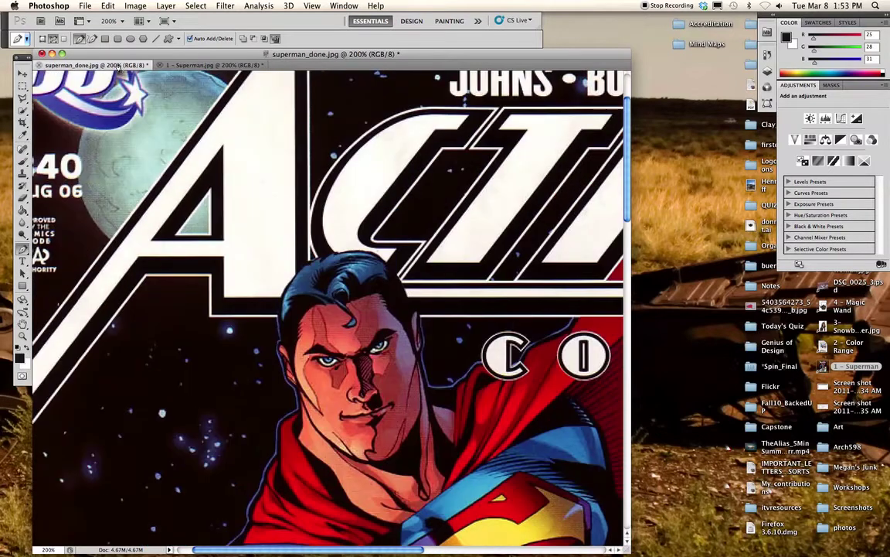
{"action": "left_click", "coordinate": [22, 73]}
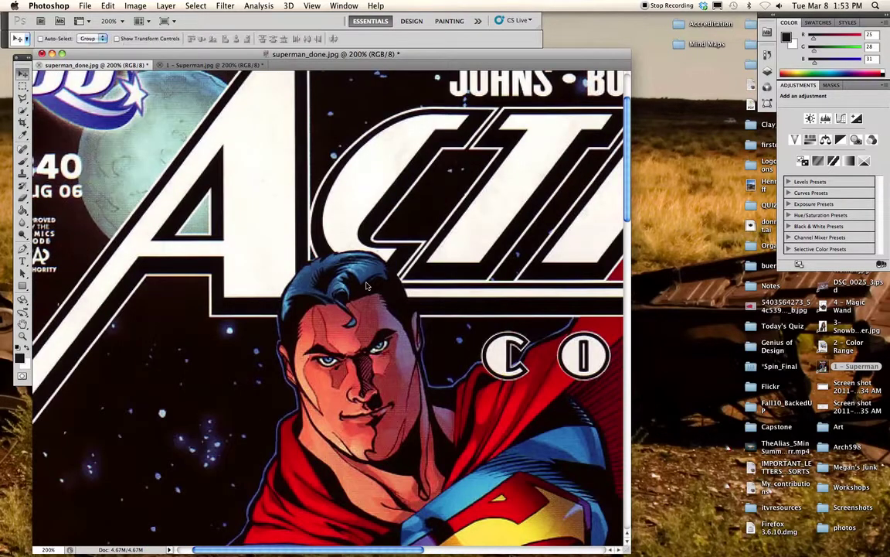
{"action": "left_click", "coordinate": [767, 54]}
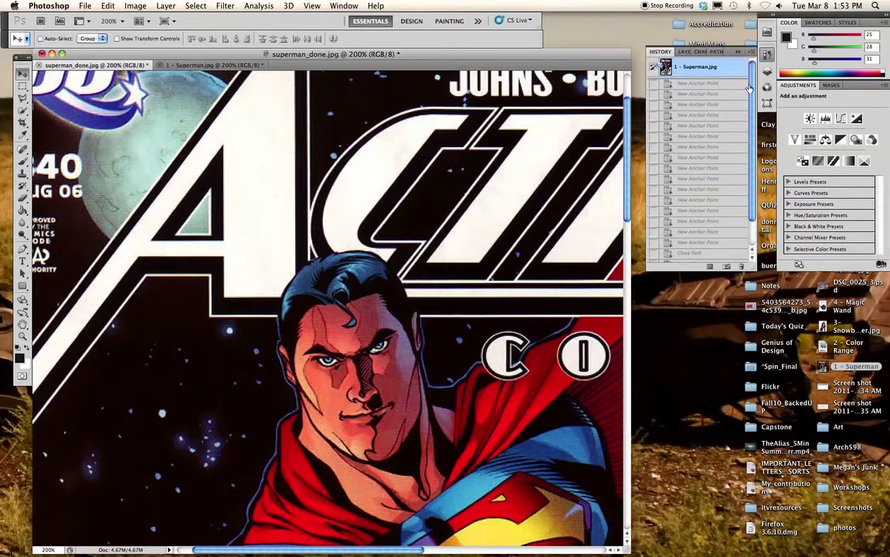
{"action": "left_click_drag", "start_coordinate": [749, 85], "coordinate": [749, 104]}
{"action": "left_click", "coordinate": [690, 224]}
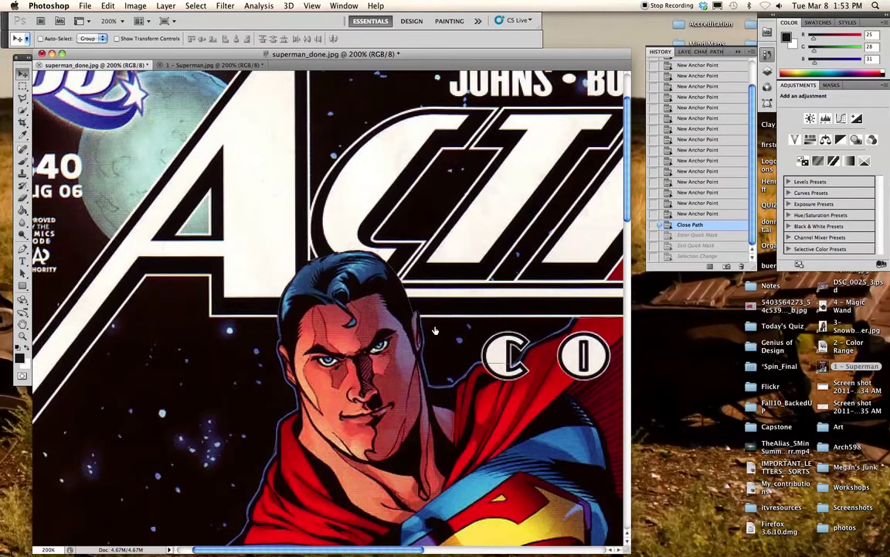
{"action": "left_click", "coordinate": [738, 52]}
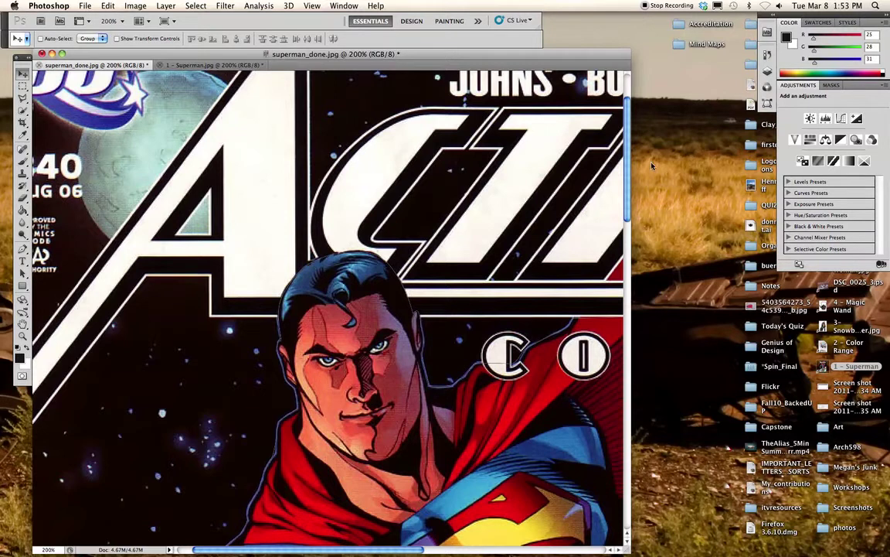
Convert the work path into a new anti-aliased selection with a feather radius of 2 pixels.
{"action": "left_click", "coordinate": [344, 6]}
{"action": "left_click", "coordinate": [348, 5]}
{"action": "left_click", "coordinate": [352, 5]}
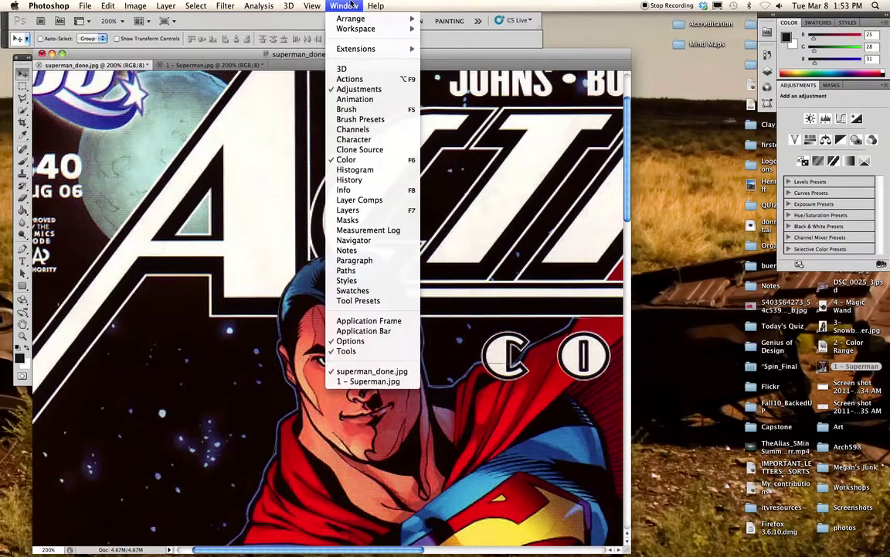
{"action": "left_click", "coordinate": [346, 270]}
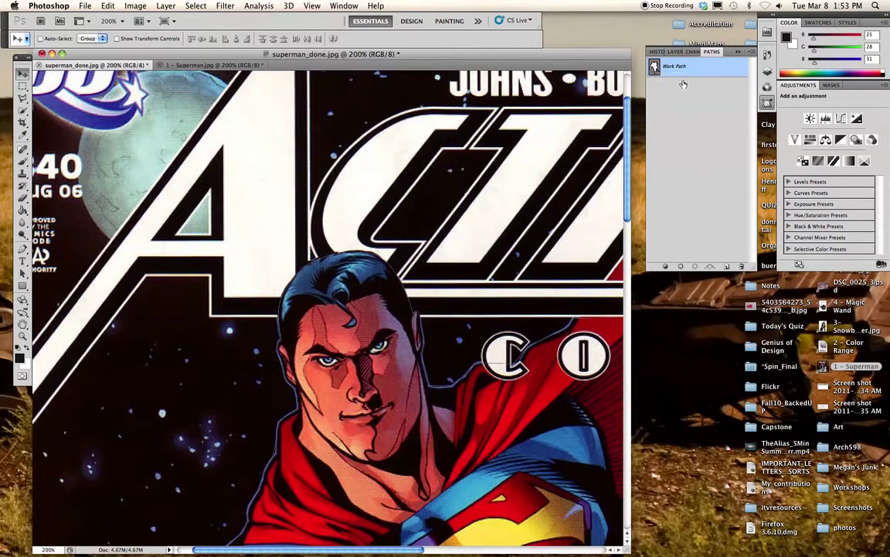
{"action": "right_click", "coordinate": [678, 72]}
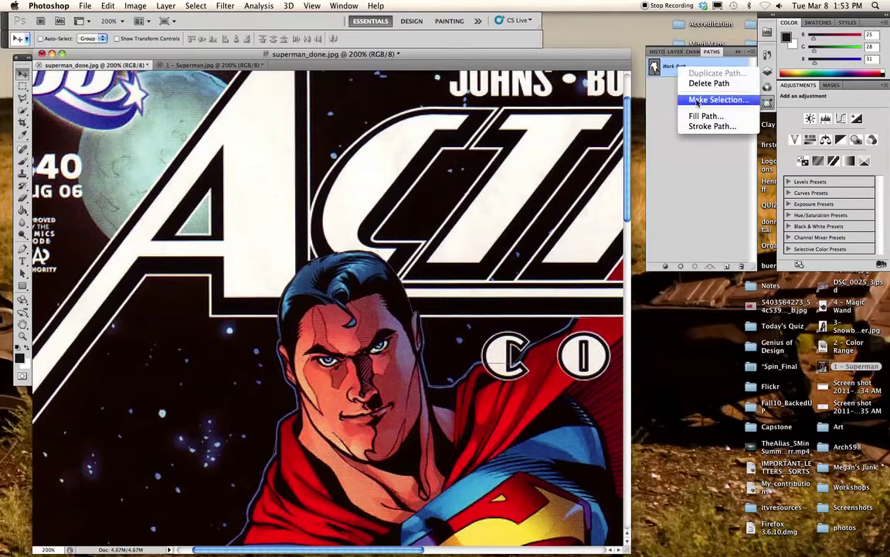
{"action": "left_click", "coordinate": [697, 101]}
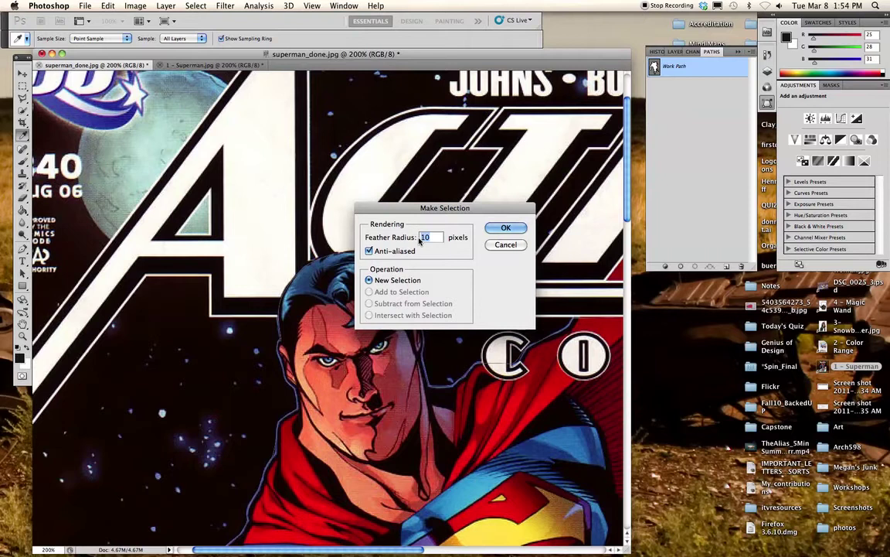
{"action": "type", "text": "3"}
{"action": "key", "text": "BackSpace"}
{"action": "type", "text": "2"}
{"action": "left_click", "coordinate": [504, 226]}
{"action": "key", "text": "v"}
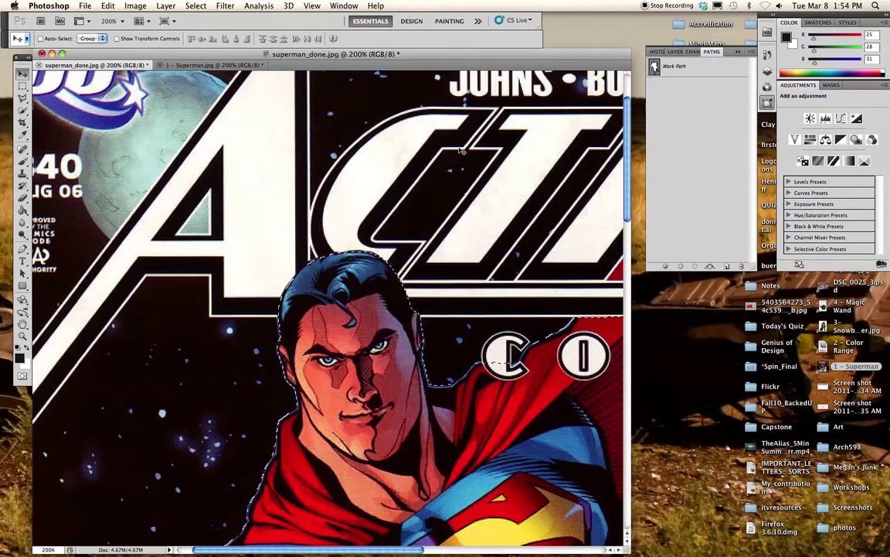
Try filling the selected Superman figure with the background color at 100% opacity in Normal mode, and undo the fill.
{"action": "key", "text": "super+minus"}
{"action": "key", "text": "super+minus"}
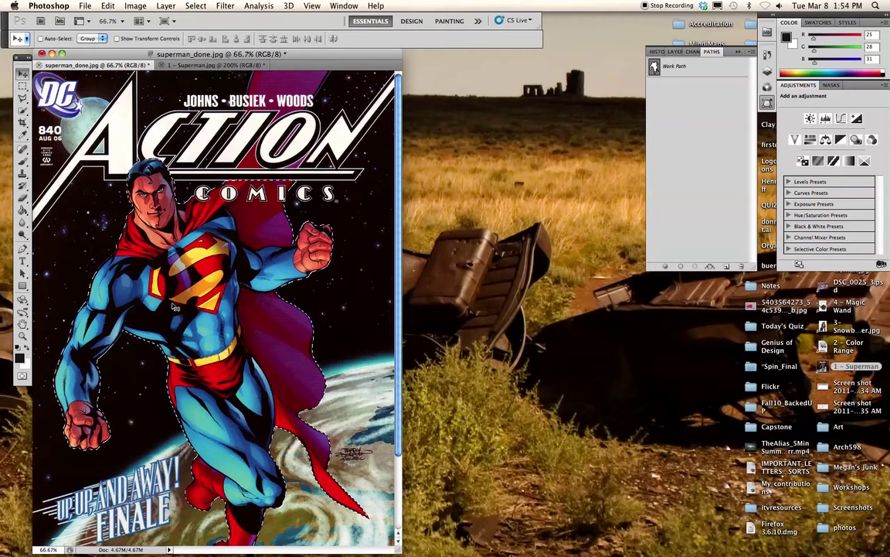
{"action": "key", "text": "shift+BackSpace"}
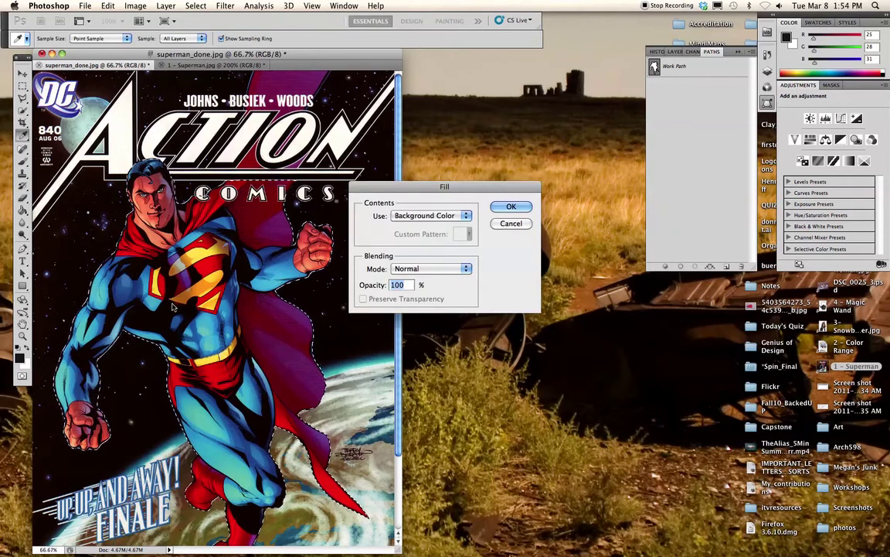
{"action": "left_click", "coordinate": [510, 207]}
{"action": "key", "text": "v"}
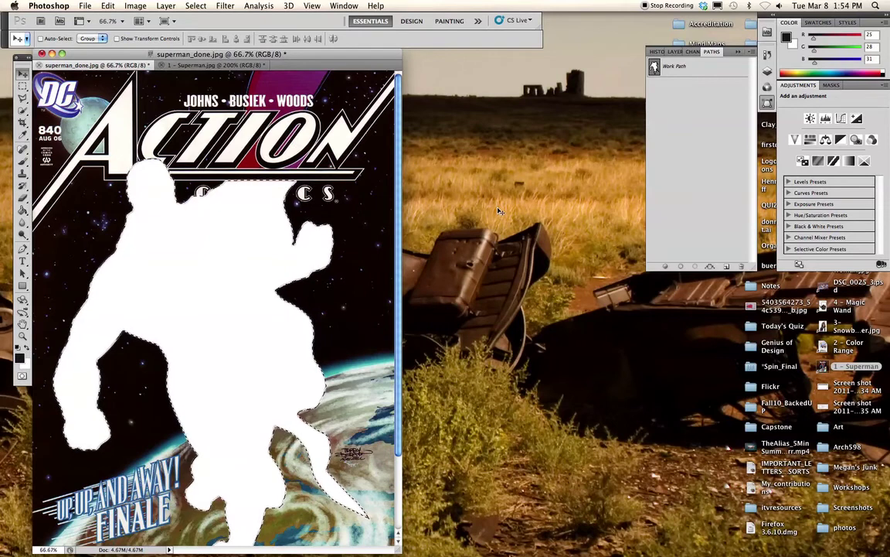
{"action": "key", "text": "super+z"}
Invert the selection and fill the cover area around Superman with the background color at 100% opacity in Normal mode.
{"action": "left_click", "coordinate": [196, 6]}
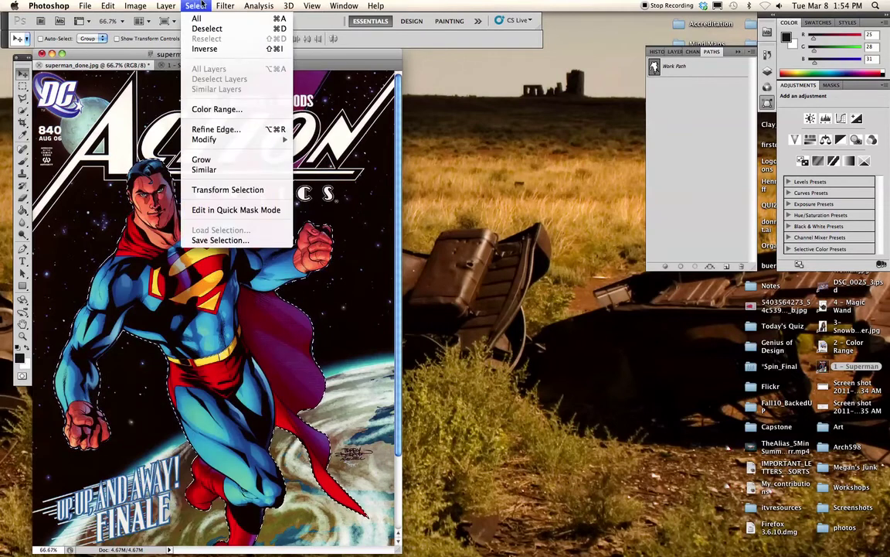
{"action": "left_click", "coordinate": [204, 49]}
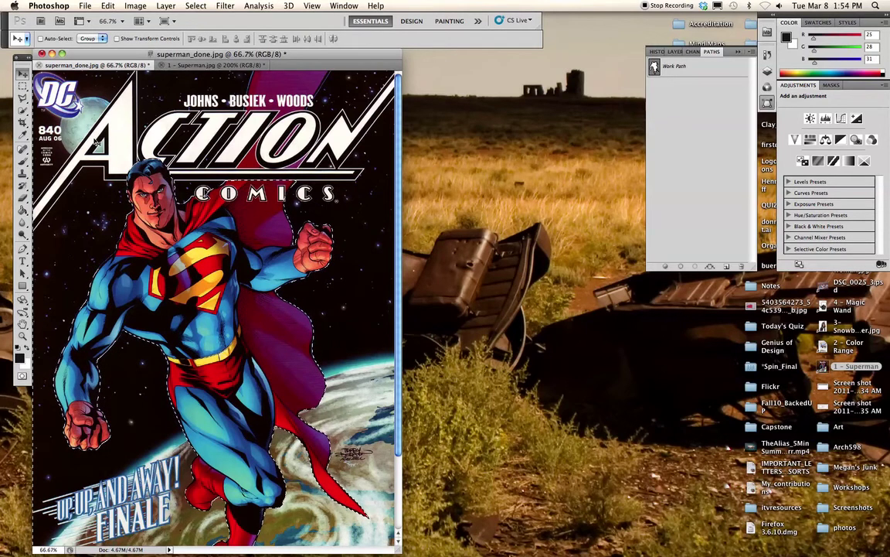
{"action": "key", "text": "shift+BackSpace"}
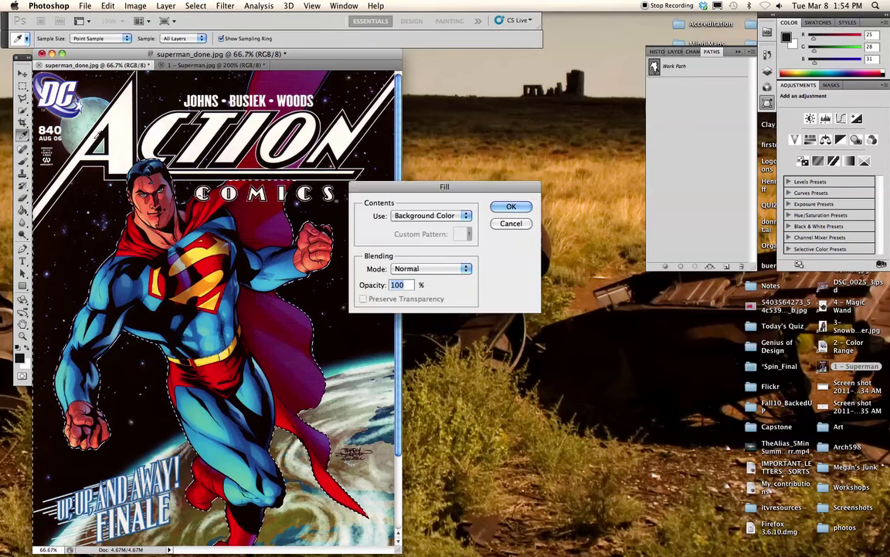
{"action": "left_click", "coordinate": [511, 207]}
{"action": "key", "text": "v"}
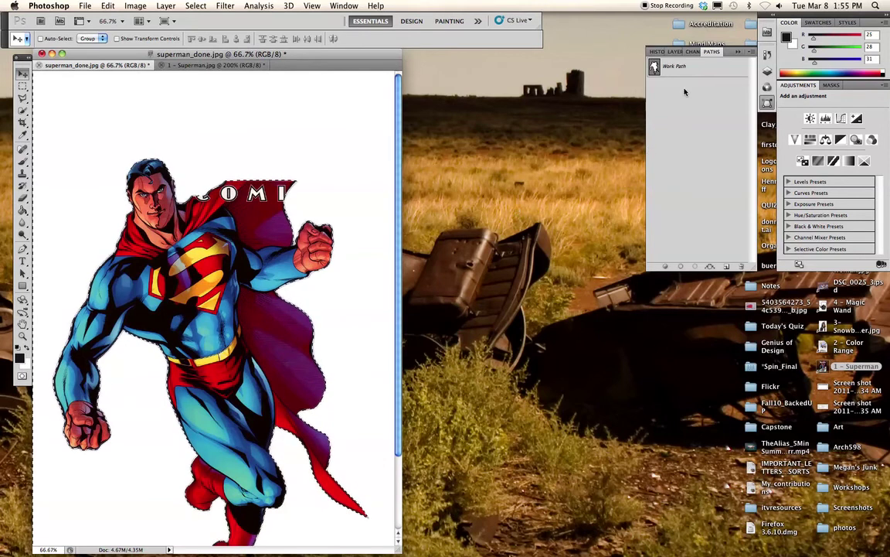
Duplicate the Background layer and delete the locked original.
{"action": "left_click", "coordinate": [677, 52]}
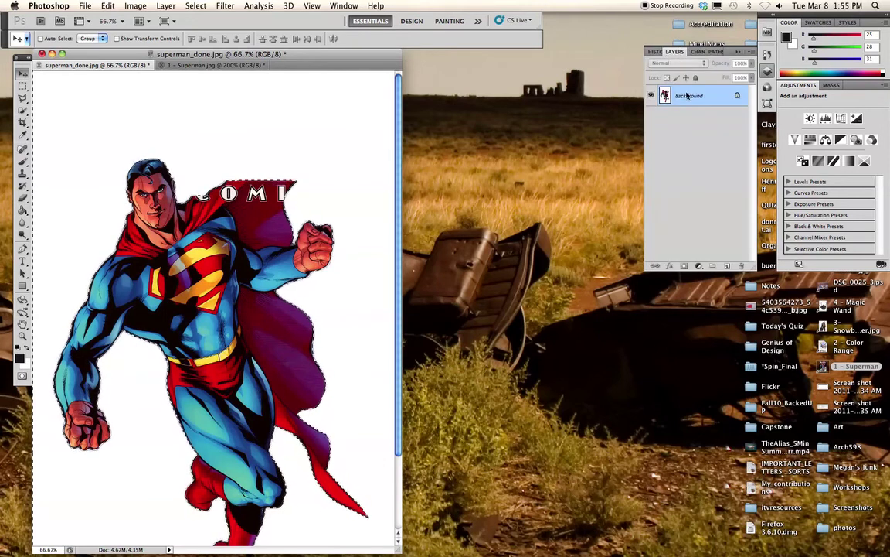
{"action": "left_click_drag", "start_coordinate": [691, 96], "coordinate": [726, 266]}
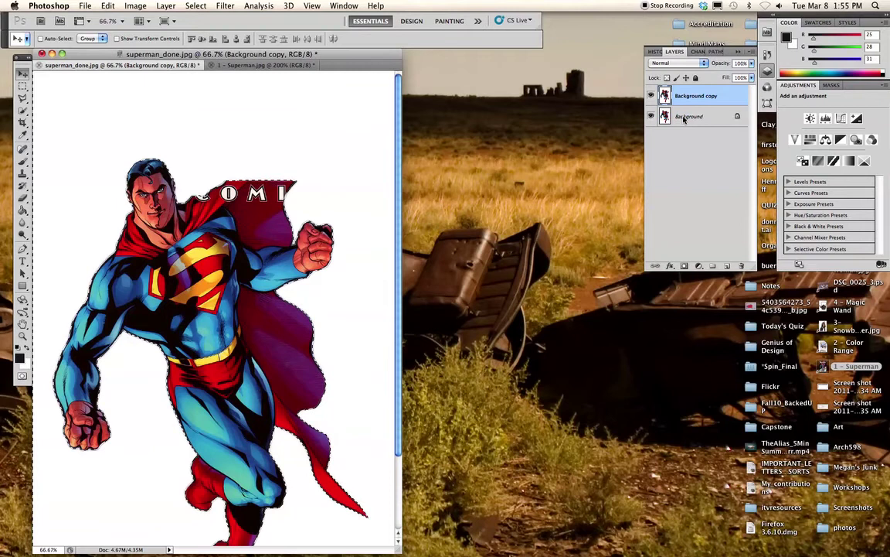
{"action": "left_click", "coordinate": [697, 117]}
{"action": "left_click", "coordinate": [741, 265]}
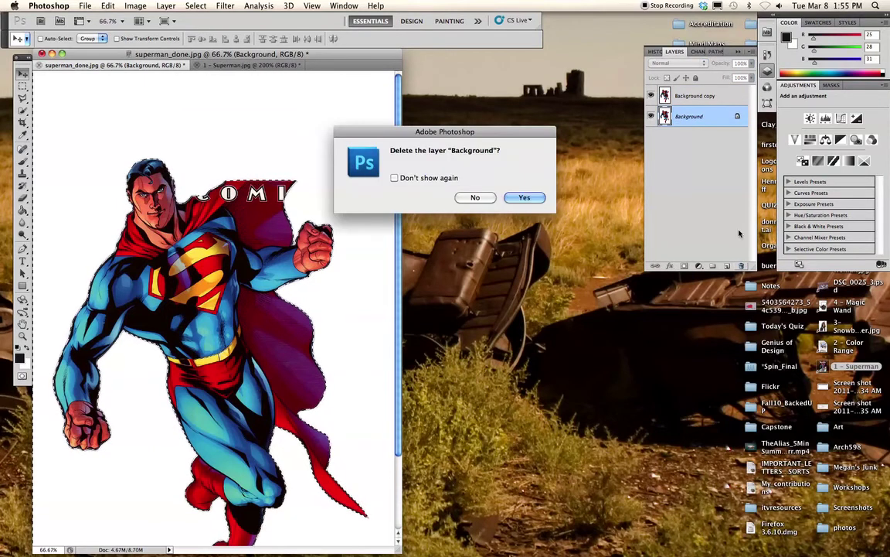
{"action": "left_click", "coordinate": [524, 198]}
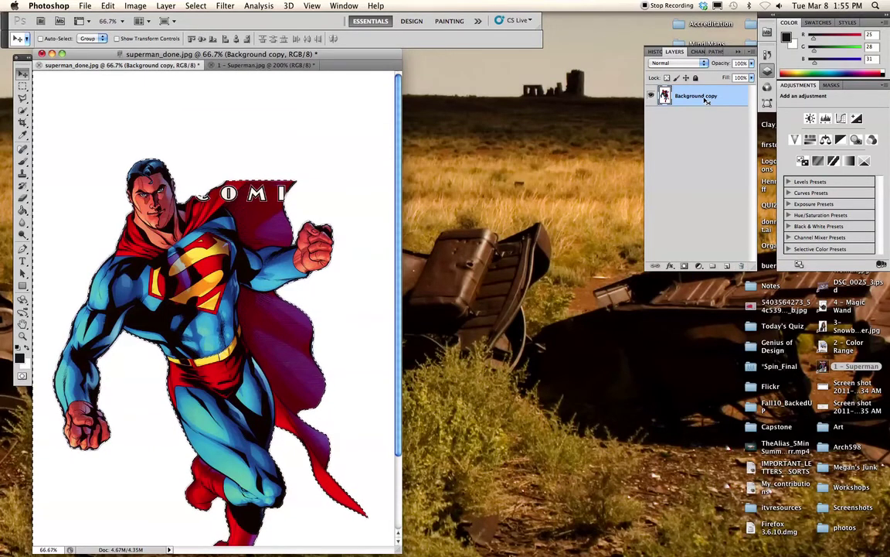
Clear the white area around Superman to transparency, deselect, and move the cut-out figure upward to reveal his foot.
{"action": "key", "text": "Delete"}
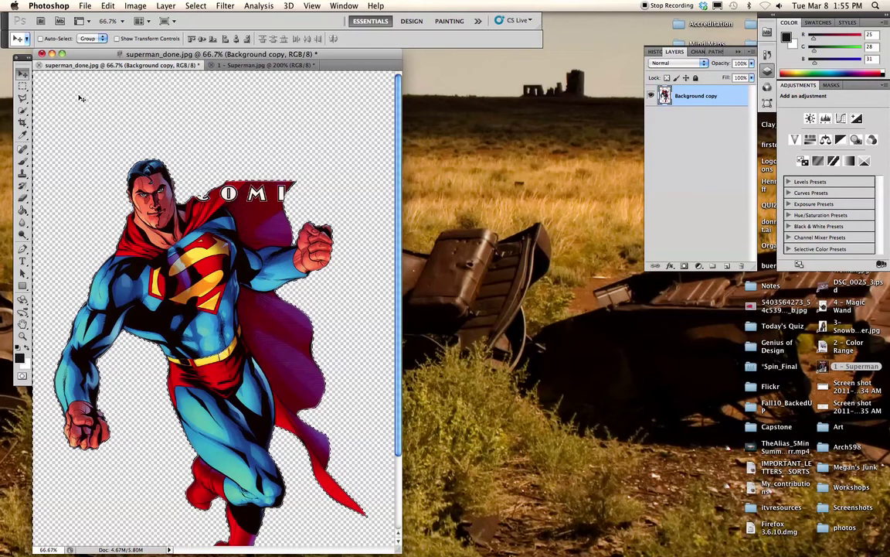
{"action": "key", "text": "super+d"}
{"action": "left_click_drag", "start_coordinate": [202, 191], "coordinate": [204, 127]}
Copy the cut-out Superman with a rectangular selection around him and paste it into the opened 7Infrared.jpg landscape.
{"action": "left_click", "coordinate": [23, 86]}
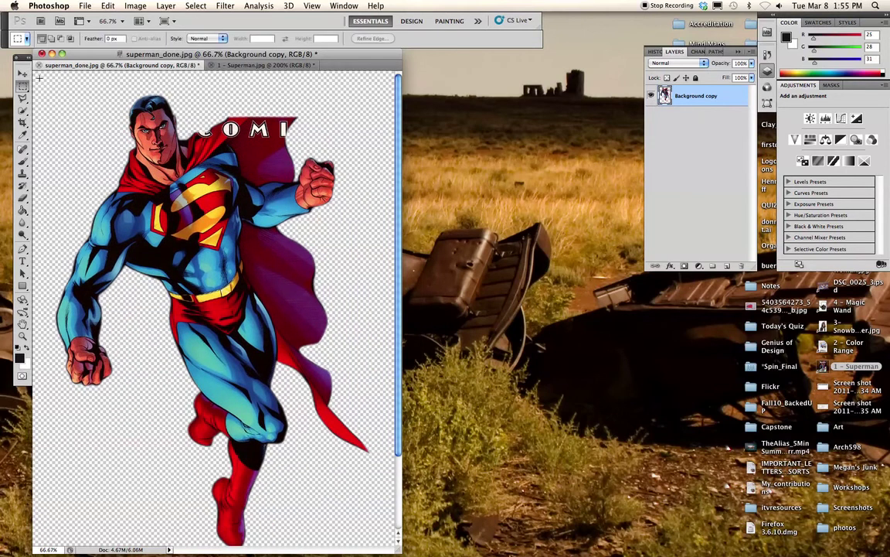
{"action": "left_click_drag", "start_coordinate": [39, 77], "coordinate": [379, 521]}
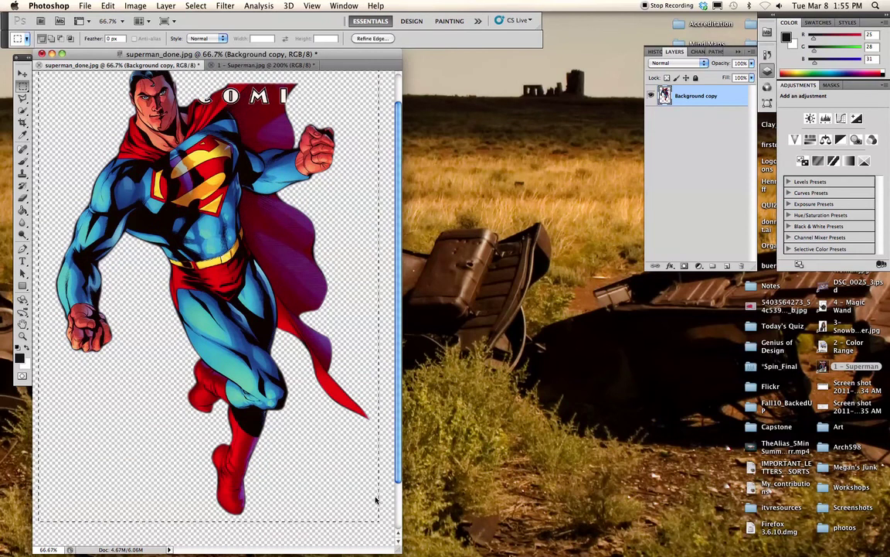
{"action": "left_click", "coordinate": [85, 6]}
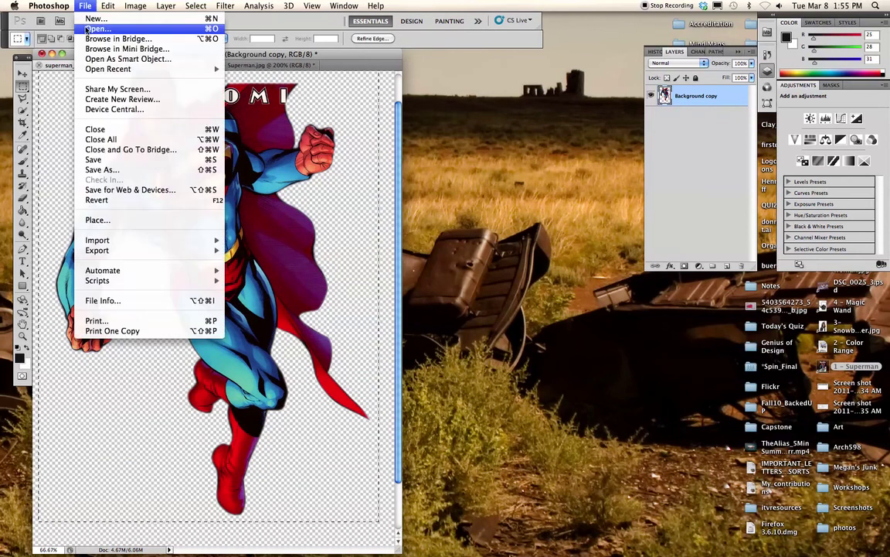
{"action": "left_click", "coordinate": [87, 29]}
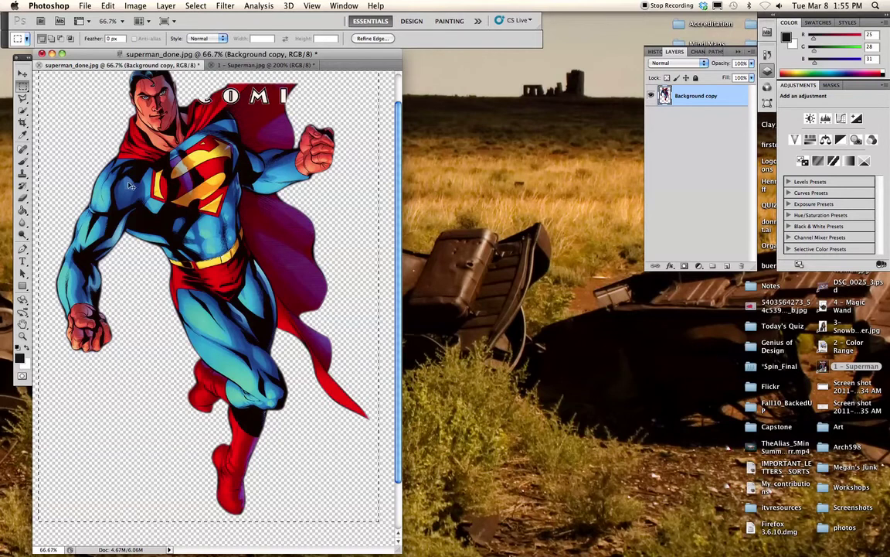
{"action": "key", "text": "super+v"}
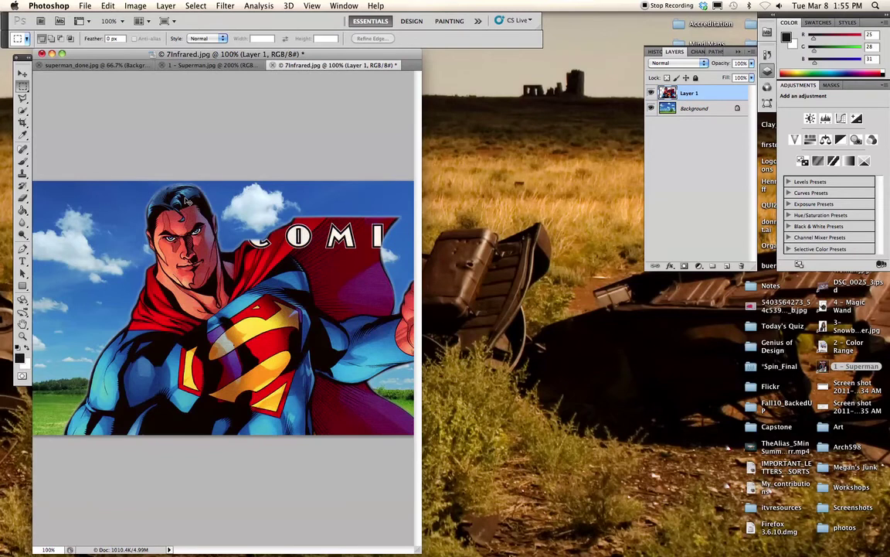
Reposition the pasted Superman layer up and to the right over the landscape.
{"action": "key", "text": "v"}
{"action": "left_click_drag", "start_coordinate": [248, 303], "coordinate": [260, 288]}
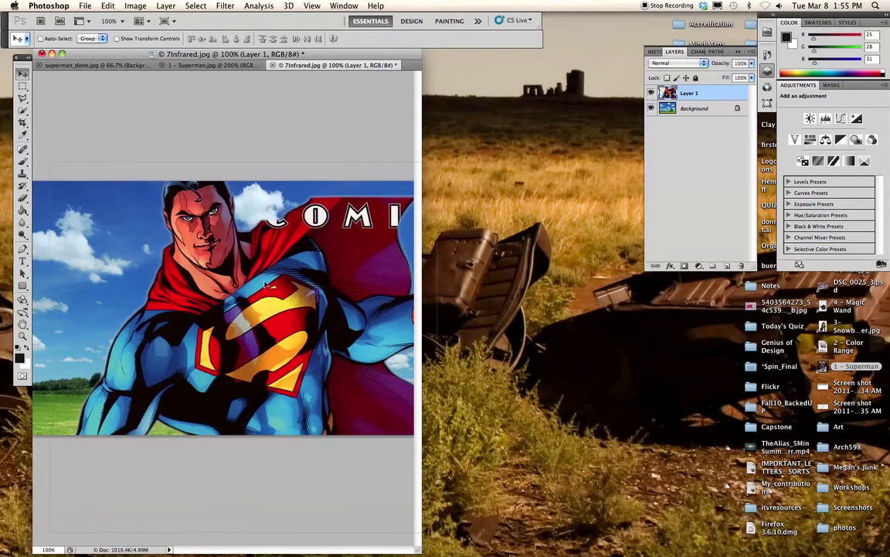
{"action": "left_click_drag", "start_coordinate": [265, 284], "coordinate": [289, 270]}
{"action": "left_click_drag", "start_coordinate": [242, 318], "coordinate": [272, 284]}
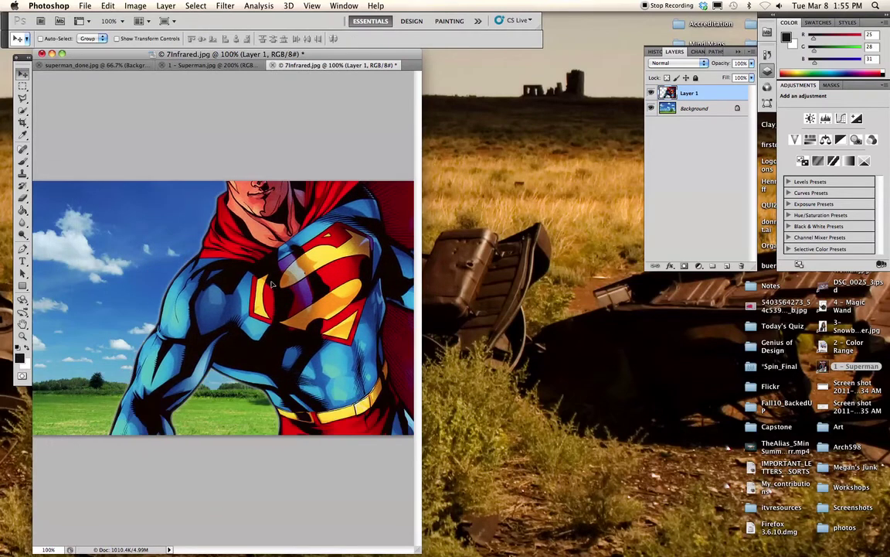
Scale the Superman layer down proportionally and position him with his head just inside the landscape's upper edge.
{"action": "key", "text": "ctrl+t"}
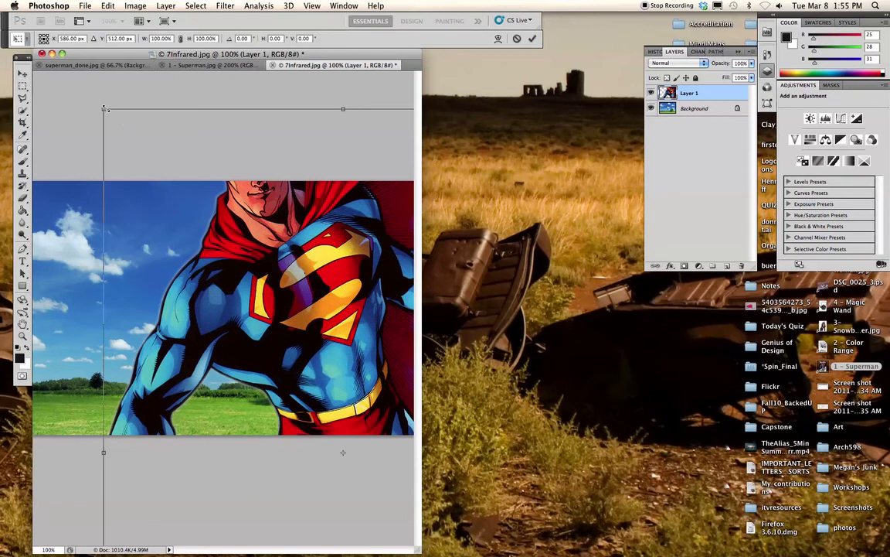
{"action": "left_click_drag", "start_coordinate": [103, 109], "coordinate": [310, 341]}
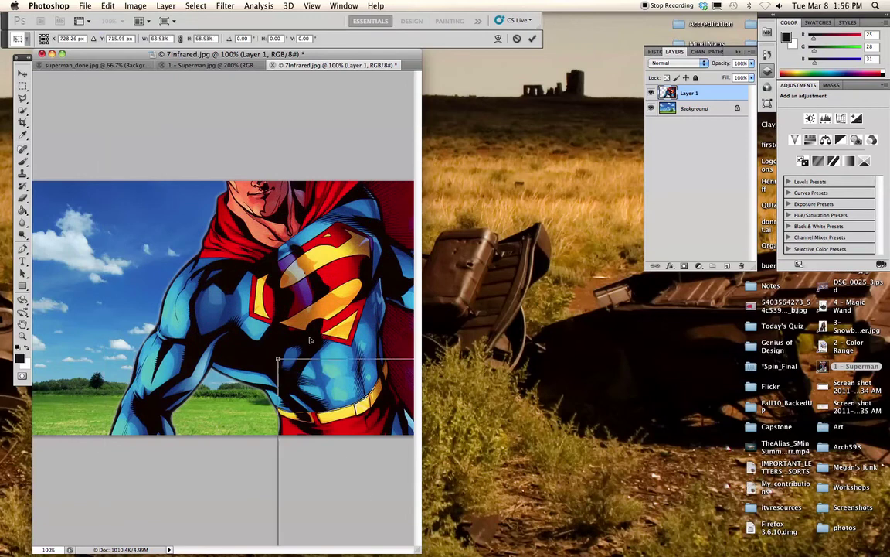
{"action": "left_click_drag", "start_coordinate": [359, 397], "coordinate": [225, 252]}
{"action": "left_click_drag", "start_coordinate": [219, 207], "coordinate": [199, 171]}
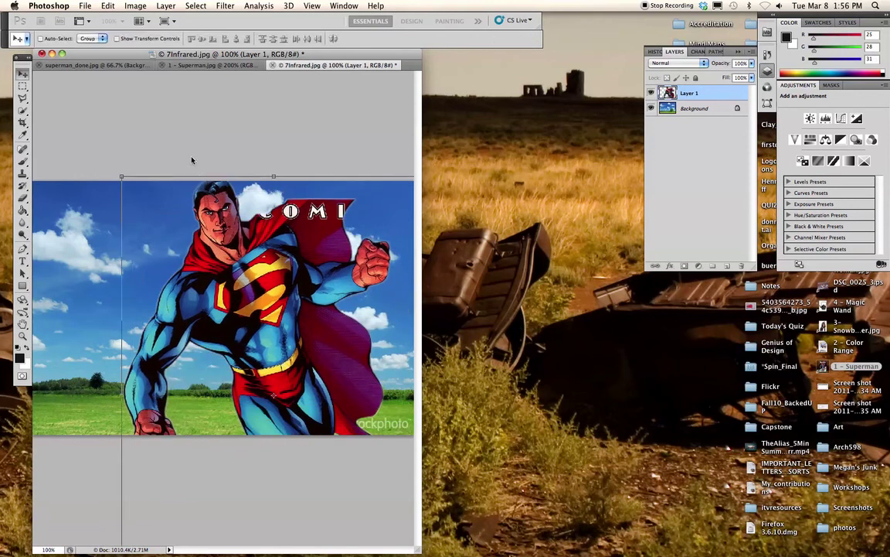
{"action": "key", "text": "Return"}
Examine the soft edge of the Superman cutout along the collar and shoulder at close range, then return to 100% view.
{"action": "key", "text": "z"}
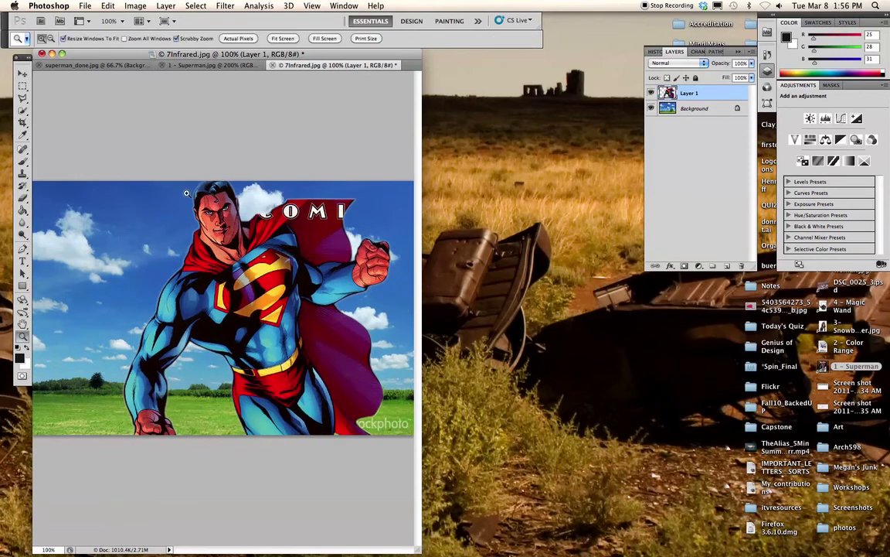
{"action": "left_click_drag", "start_coordinate": [187, 191], "coordinate": [256, 210]}
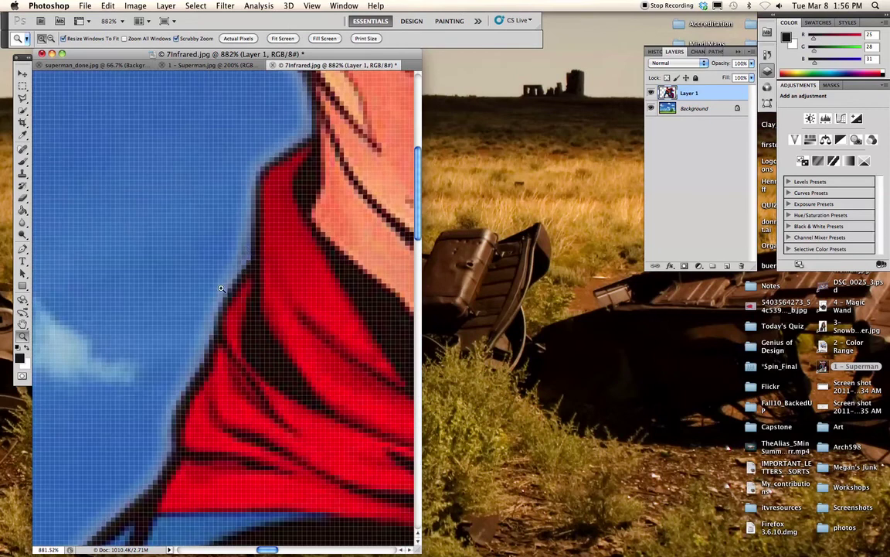
{"action": "left_click_drag", "start_coordinate": [210, 257], "coordinate": [254, 361]}
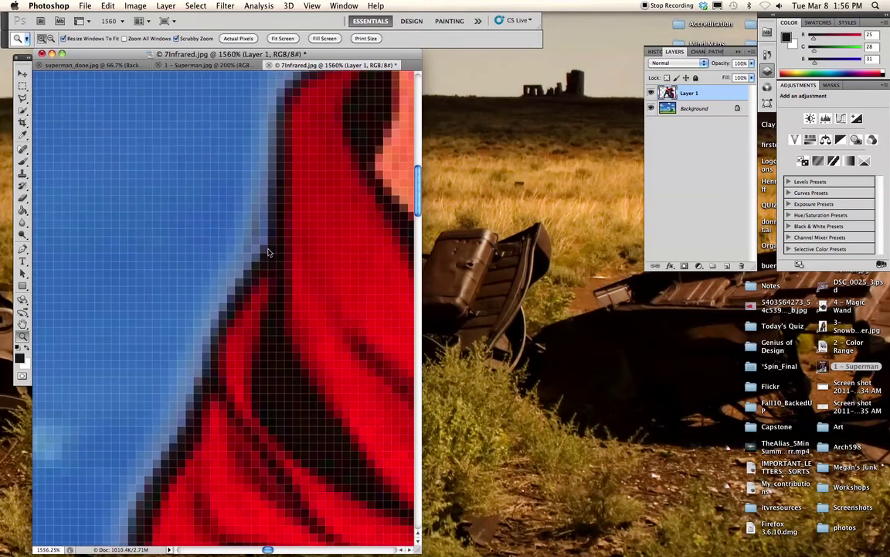
{"action": "left_click", "coordinate": [23, 72]}
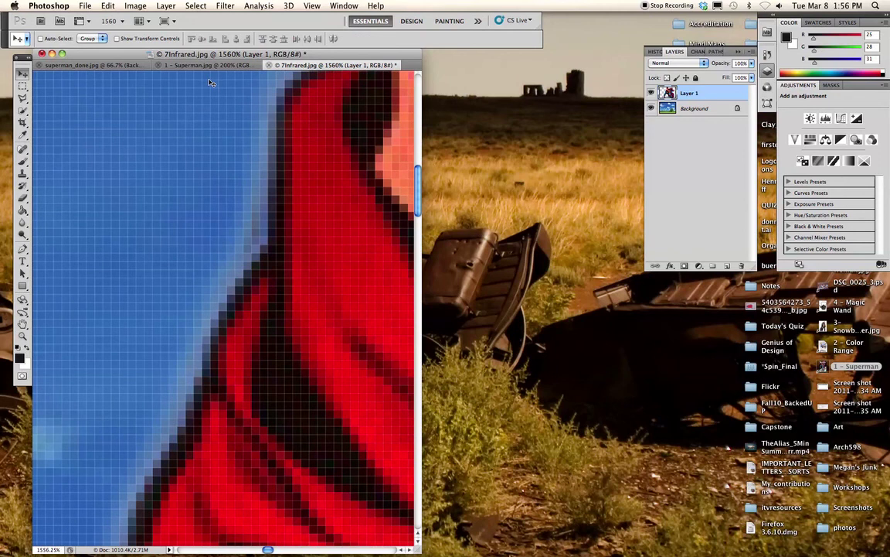
{"action": "key", "text": "super+minus"}
{"action": "key", "text": "super+minus"}
{"action": "key", "text": "super+minus"}
{"action": "key", "text": "super+minus"}
{"action": "key", "text": "super+minus"}
{"action": "key", "text": "super+minus"}
{"action": "key", "text": "super+minus"}
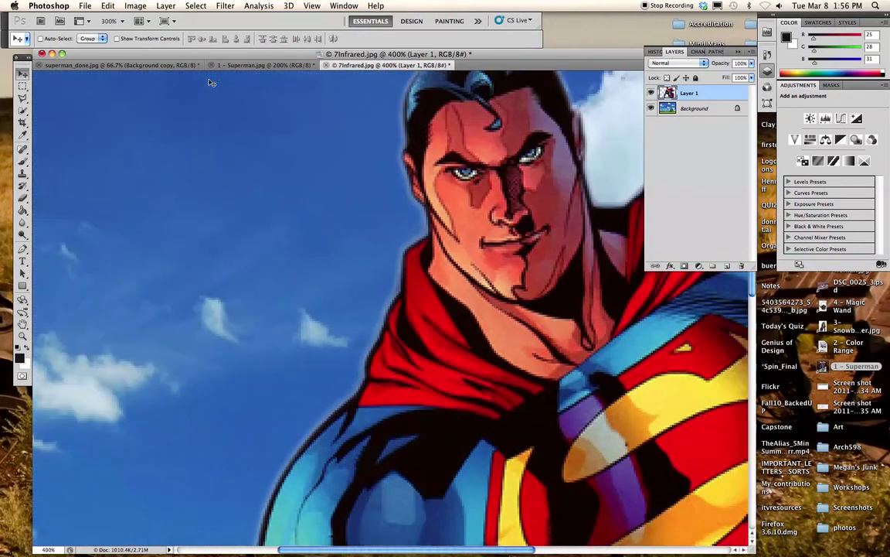
{"action": "key", "text": "super+minus"}
{"action": "key", "text": "super+minus"}
{"action": "key", "text": "super+minus"}
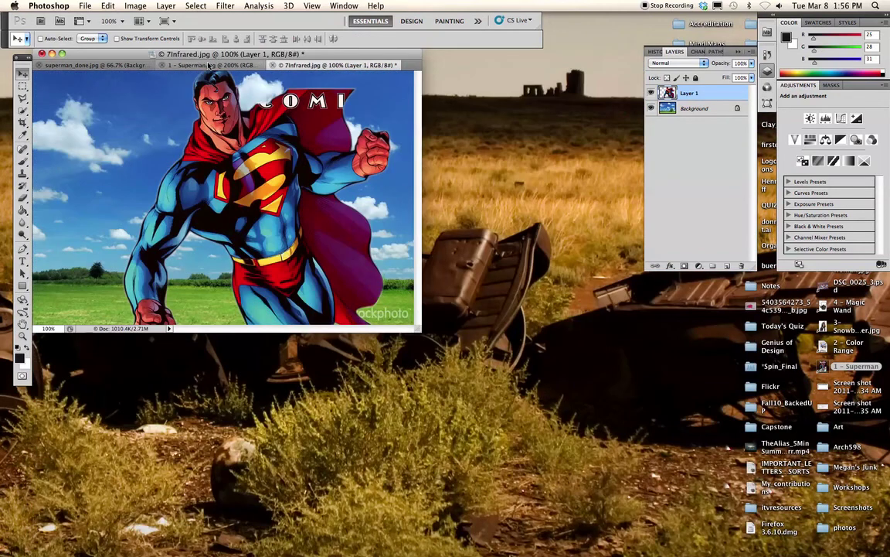